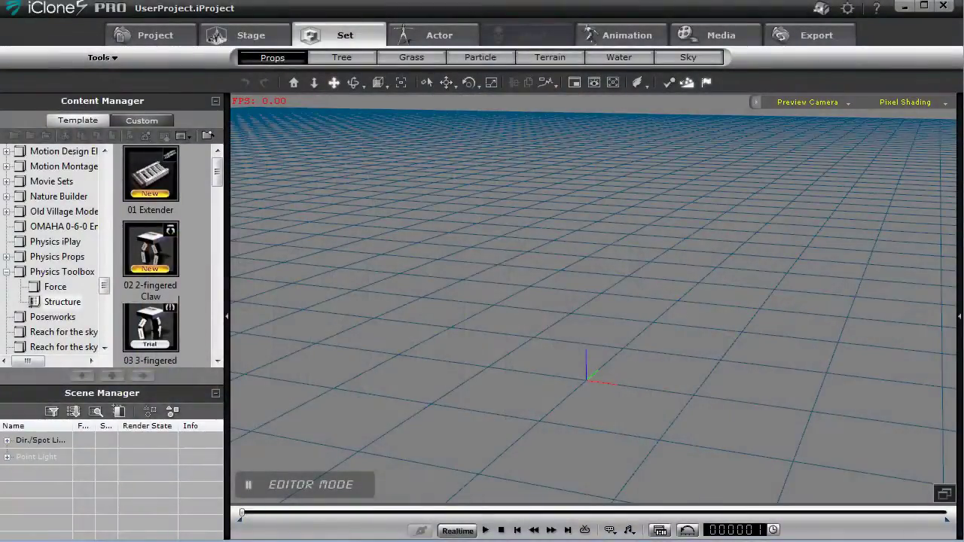
Step: Load the Canyon terrain from the Height Map_Large templates into the empty scene
{"action": "right_click_drag", "start_coordinate": [564, 328], "coordinate": [493, 337]}
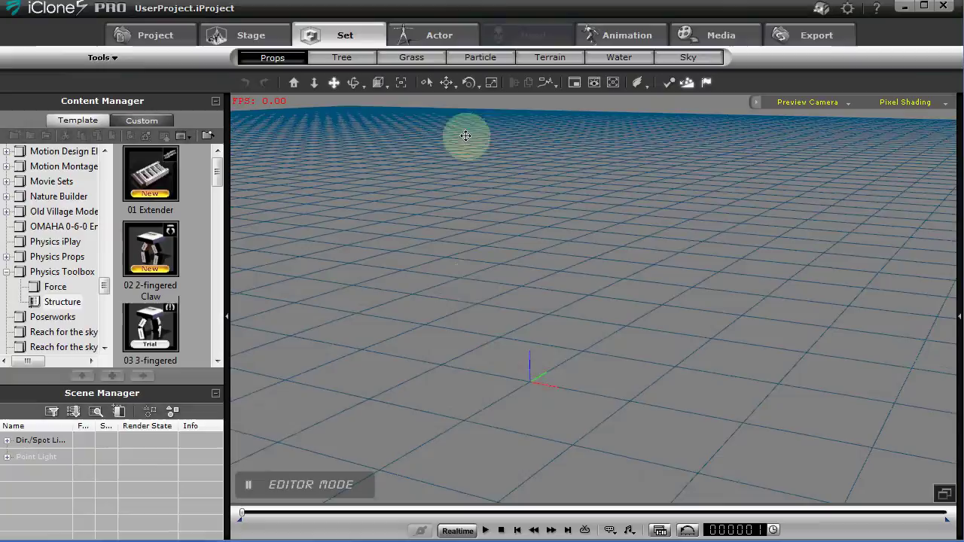
{"action": "left_click", "coordinate": [555, 59]}
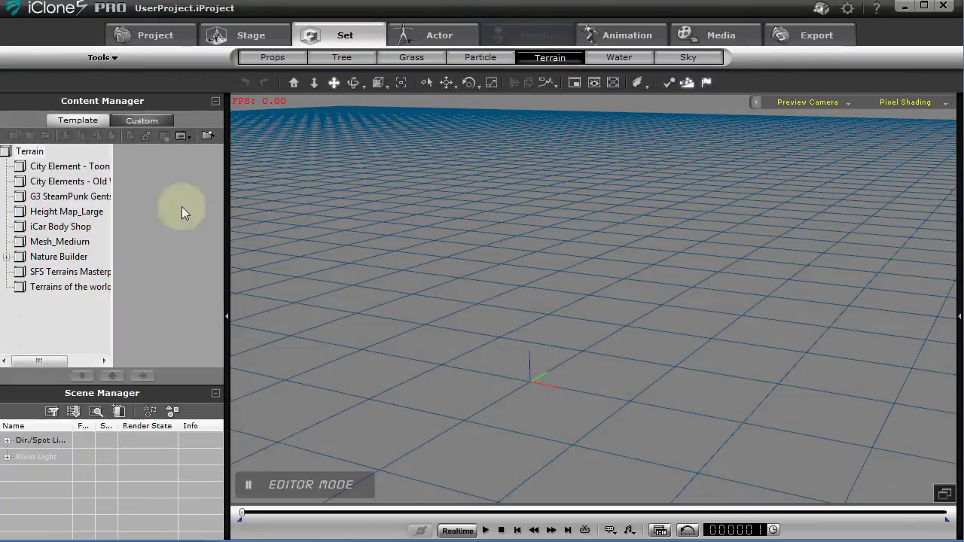
{"action": "left_click", "coordinate": [51, 218]}
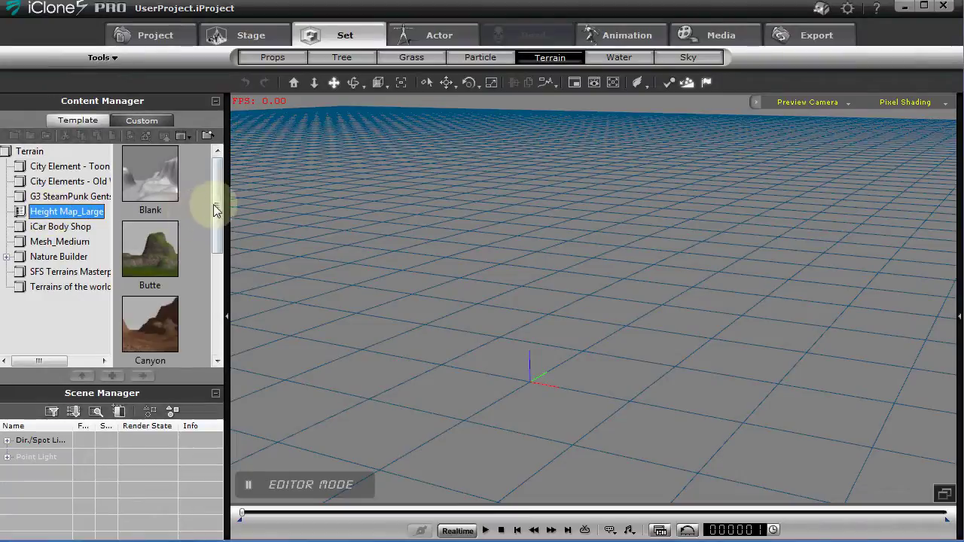
{"action": "left_click_drag", "start_coordinate": [218, 207], "coordinate": [217, 241]}
{"action": "double_click", "coordinate": [164, 241]}
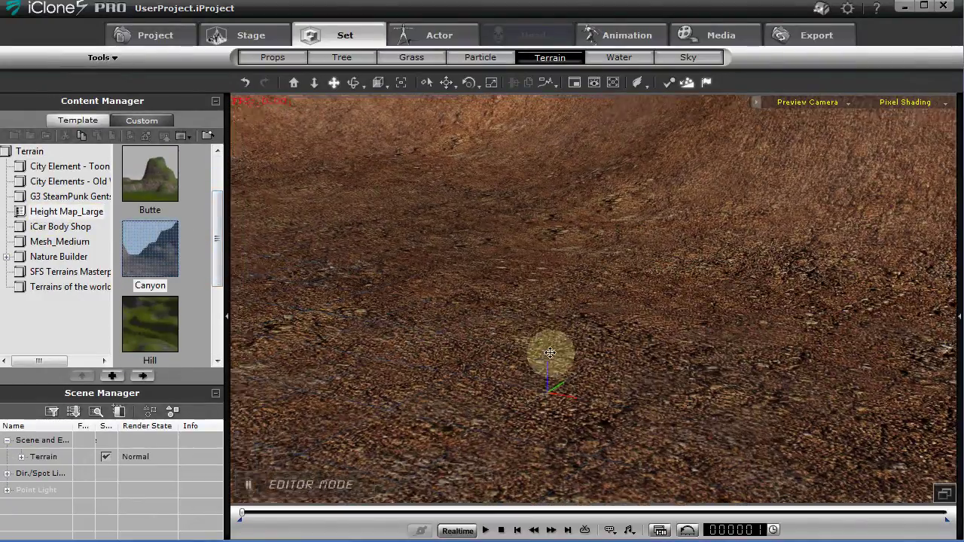
{"action": "left_click_drag", "start_coordinate": [549, 352], "coordinate": [958, 322]}
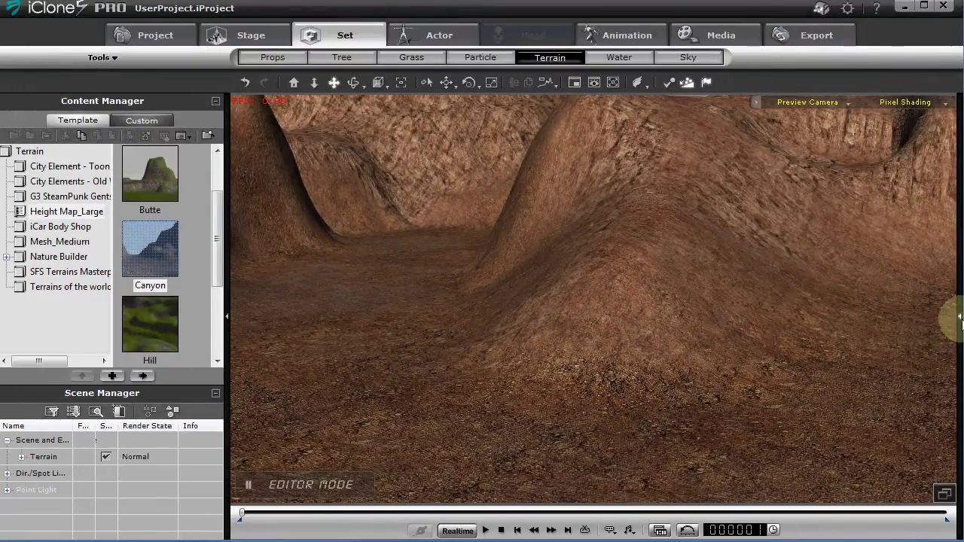
Step: Check the canyon's height map terrain settings and make sure Enable Terrain Physics is turned on
{"action": "left_click", "coordinate": [959, 319]}
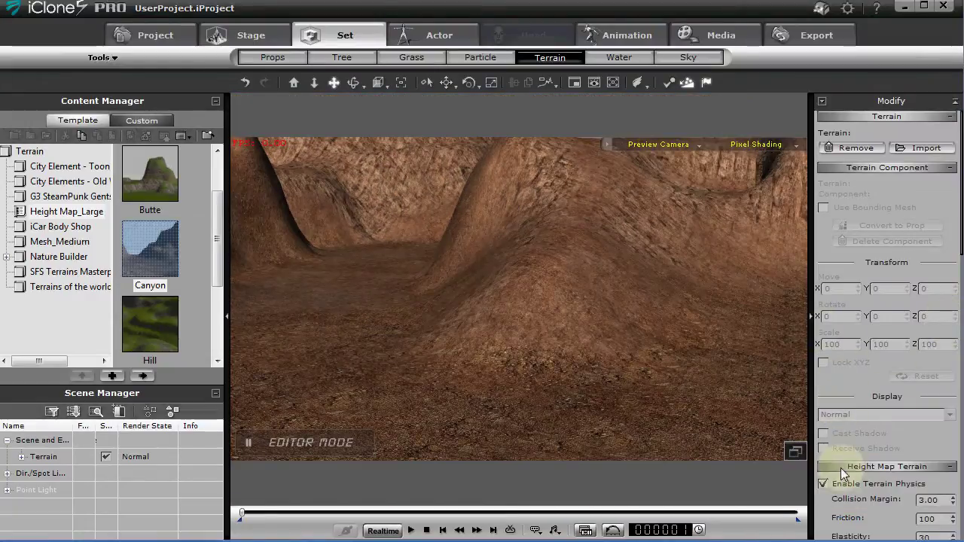
{"action": "scroll", "coordinate": [826, 519], "scroll_direction": "down", "scroll_amount": 5}
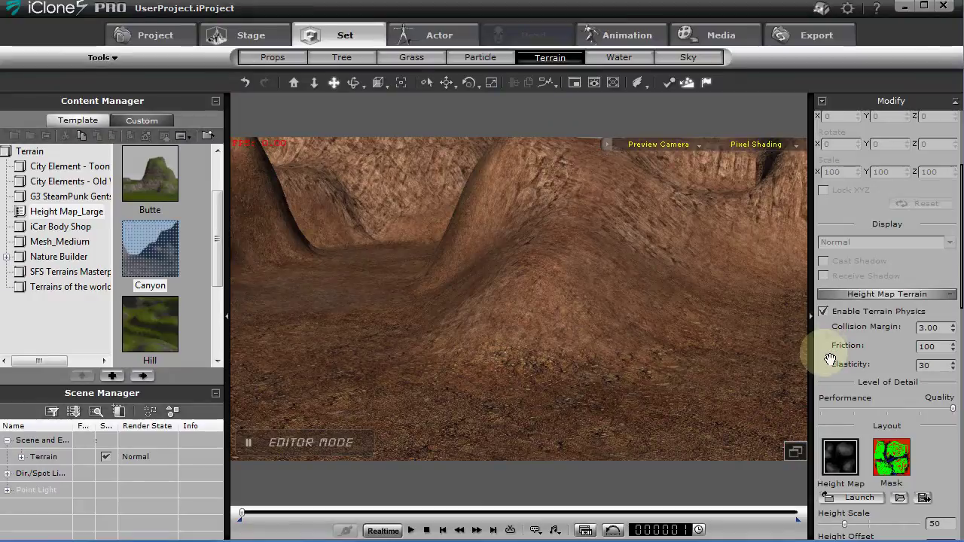
{"action": "left_click", "coordinate": [823, 311]}
{"action": "left_click", "coordinate": [823, 311]}
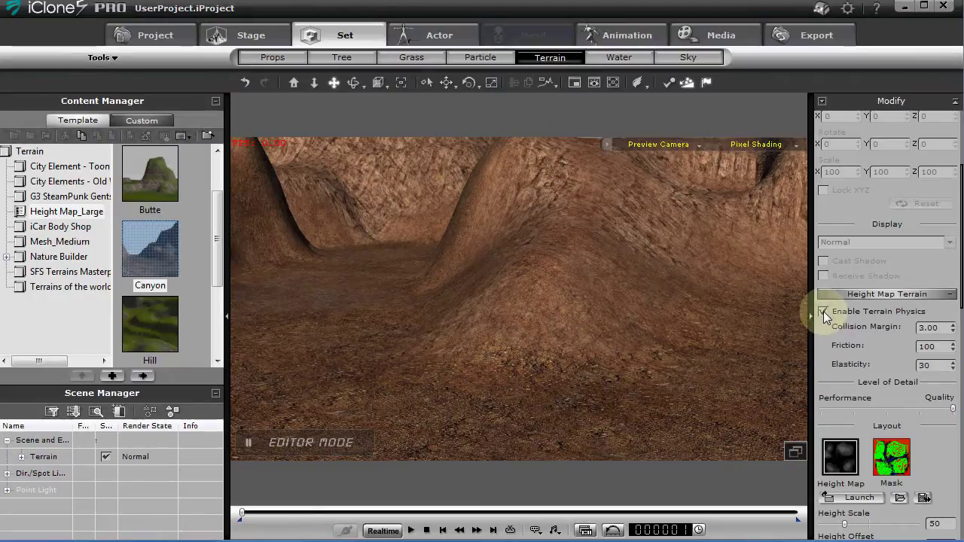
{"action": "right_click_drag", "start_coordinate": [525, 338], "coordinate": [700, 339]}
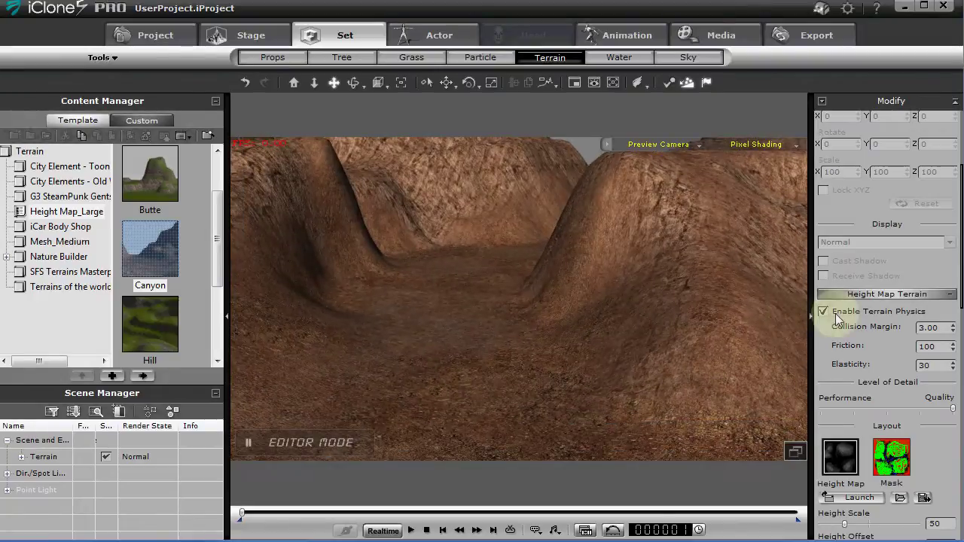
Step: Place the 09 Tank B prop from the Physics Toolbox Structure templates on the canyon floor
{"action": "right_click_drag", "start_coordinate": [542, 331], "coordinate": [543, 316]}
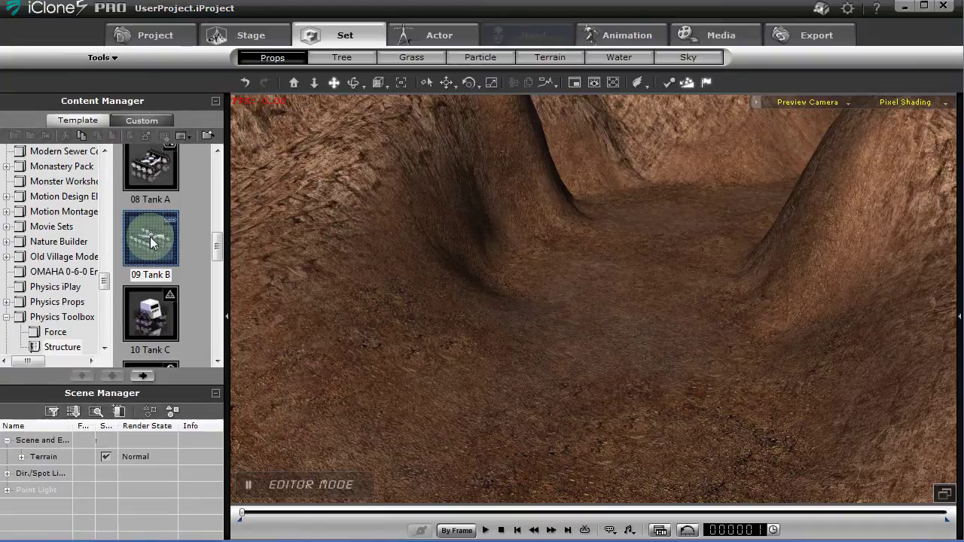
{"action": "left_click_drag", "start_coordinate": [151, 241], "coordinate": [459, 314]}
{"action": "left_click_drag", "start_coordinate": [550, 381], "coordinate": [559, 398]}
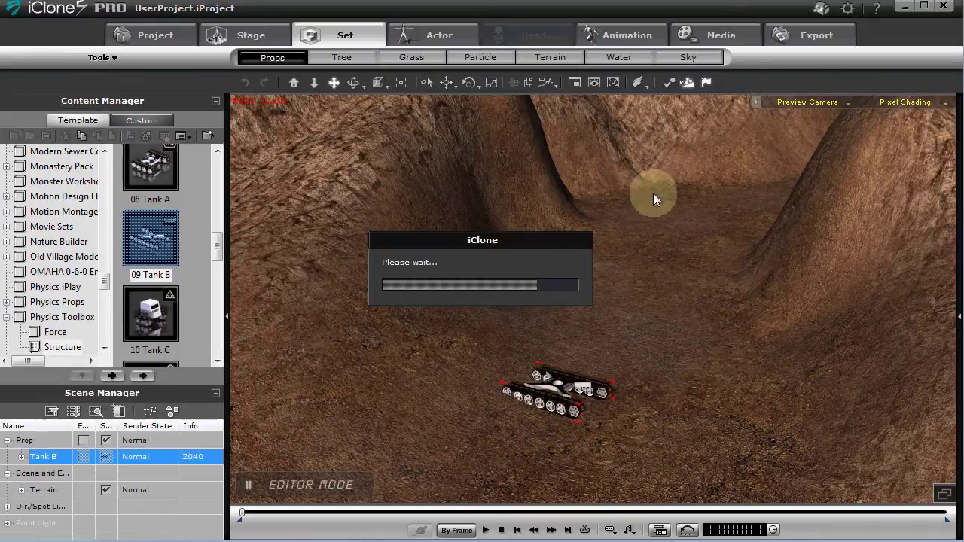
Step: Prepare the tank's simulation with Rigid Body Simulation on and the playback mode set to By Frame
{"action": "left_click", "coordinate": [687, 83]}
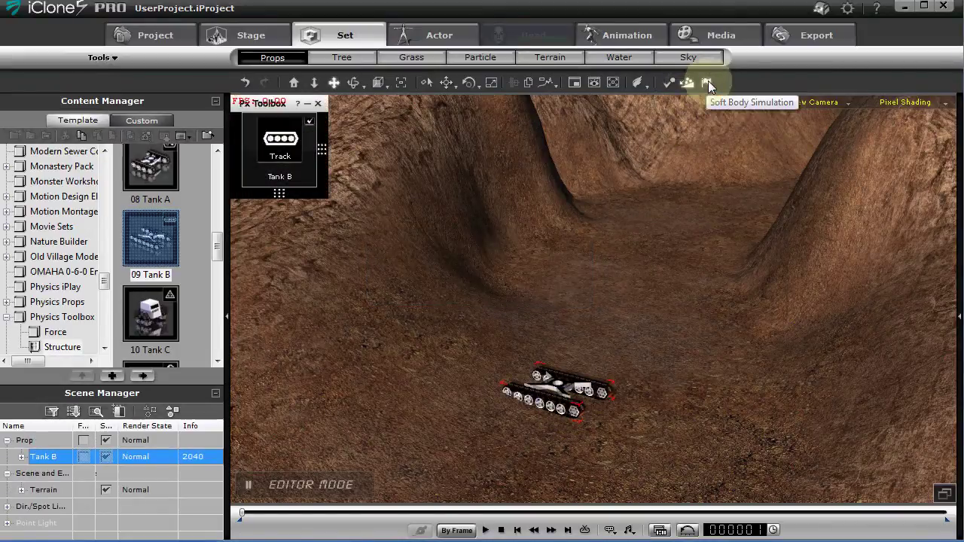
{"action": "right_click_drag", "start_coordinate": [652, 281], "coordinate": [578, 355]}
{"action": "key", "text": "w"}
{"action": "mouse_move", "coordinate": [566, 382]}
{"action": "left_mouse_down"}
{"action": "mouse_move", "coordinate": [565, 363]}
{"action": "mouse_move", "coordinate": [512, 387]}
{"action": "mouse_move", "coordinate": [581, 384]}
{"action": "mouse_move", "coordinate": [563, 385]}
{"action": "left_mouse_up"}
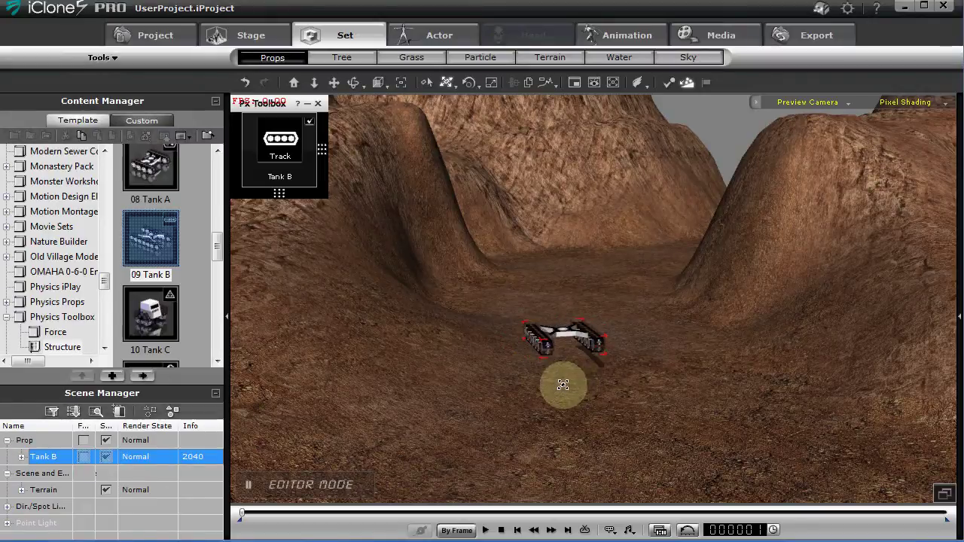
{"action": "right_click_drag", "start_coordinate": [563, 385], "coordinate": [565, 317]}
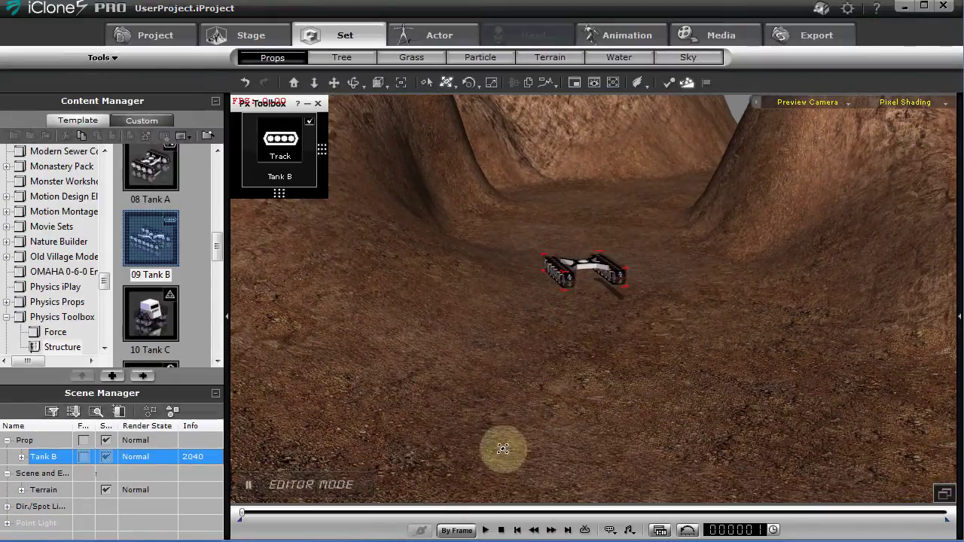
{"action": "left_click", "coordinate": [458, 531]}
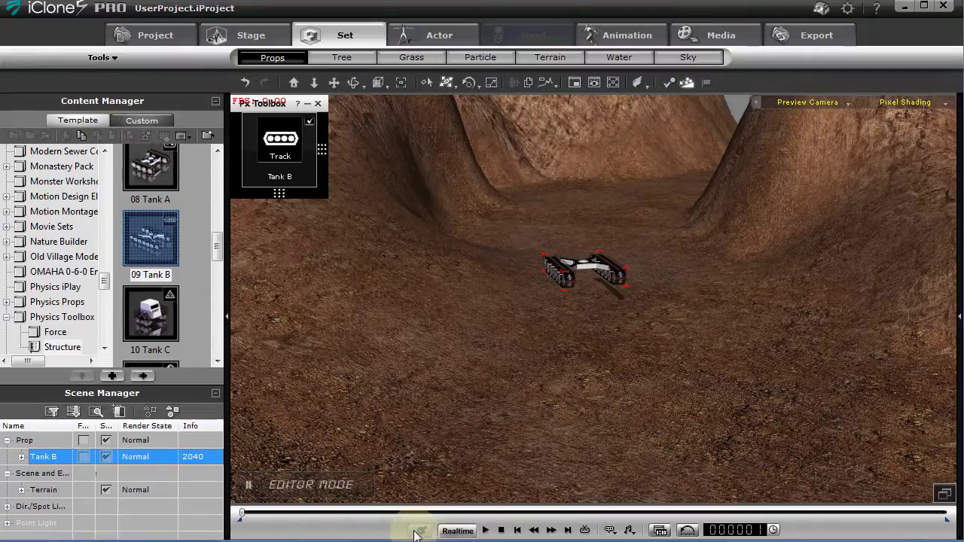
{"action": "left_click", "coordinate": [458, 531]}
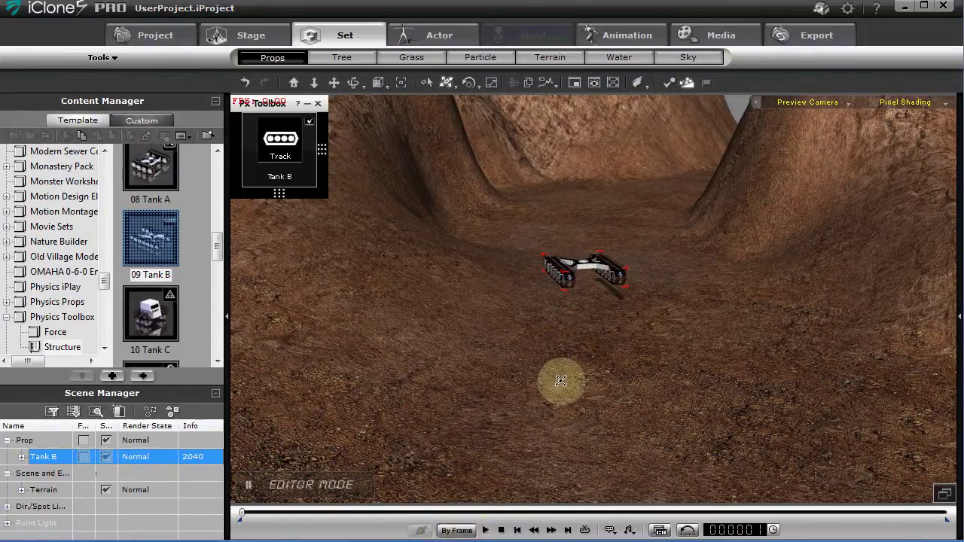
Step: Run the simulation and drive Tank B forward with its track control at speed 2
{"action": "right_click_drag", "start_coordinate": [564, 370], "coordinate": [581, 387]}
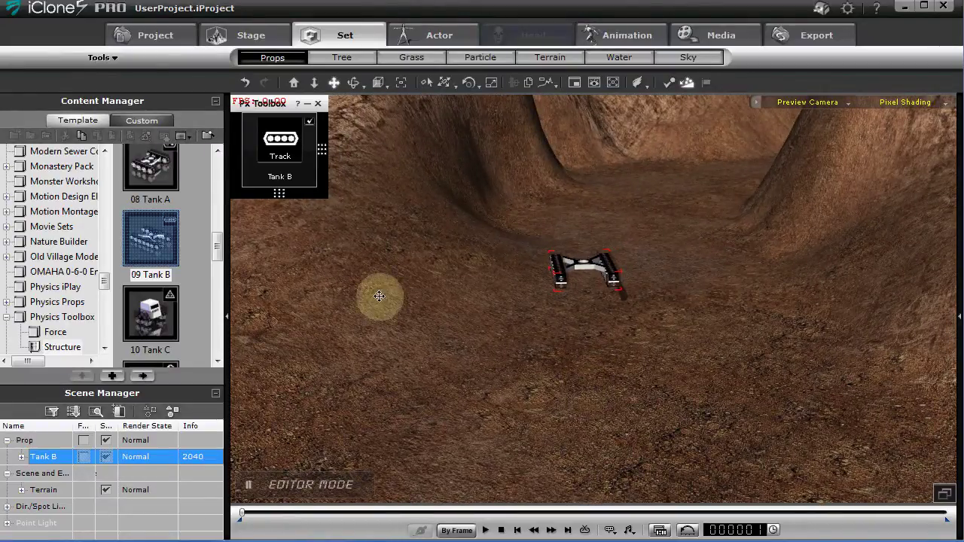
{"action": "left_click", "coordinate": [265, 173]}
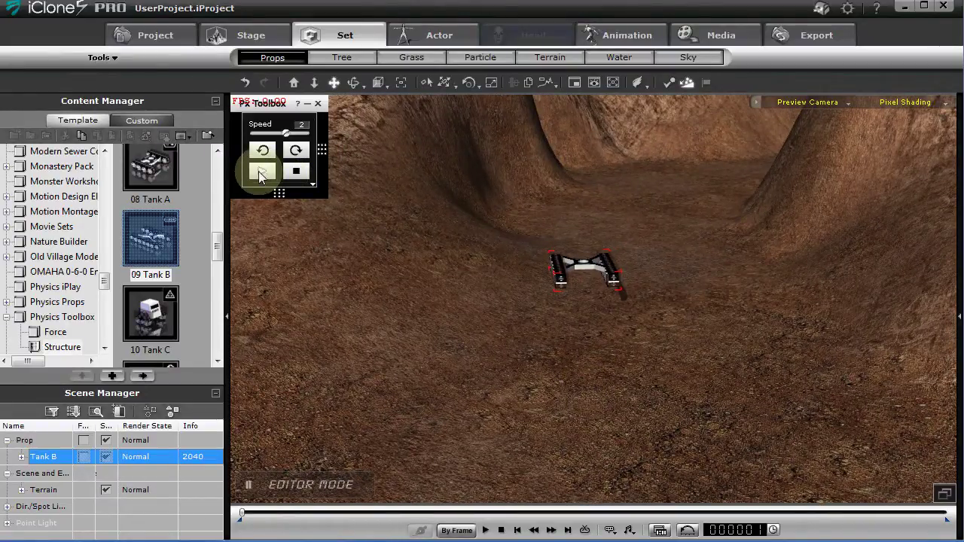
{"action": "left_click", "coordinate": [260, 174]}
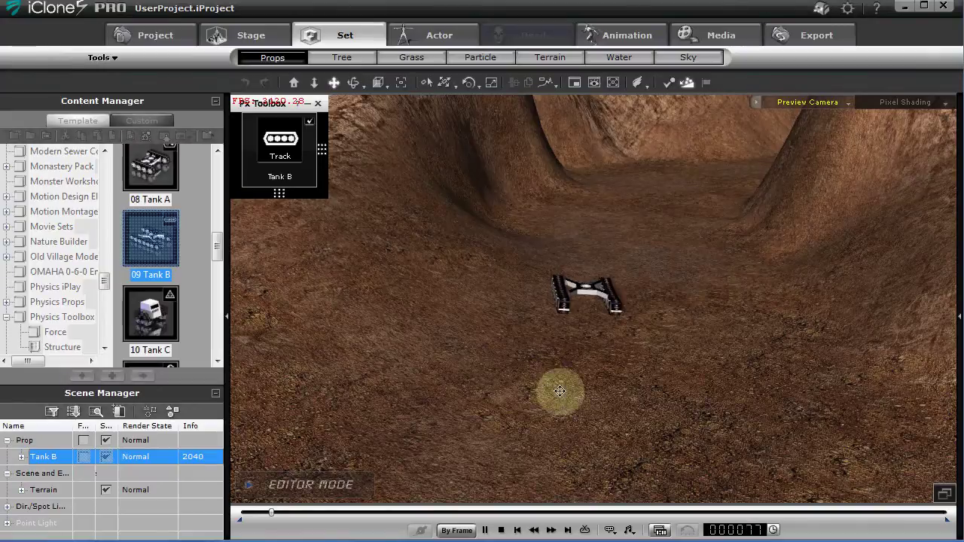
{"action": "right_click_drag", "start_coordinate": [631, 394], "coordinate": [661, 410]}
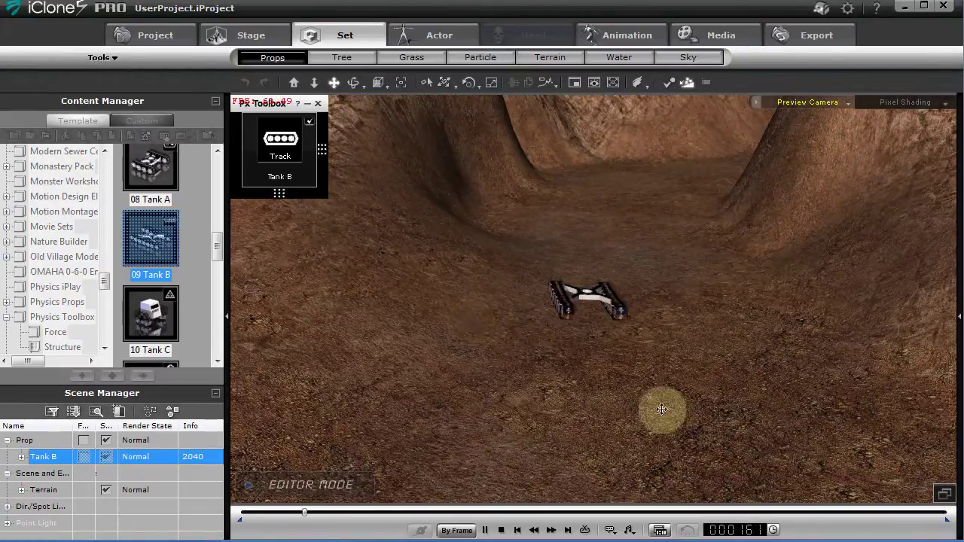
Step: Turn Tank B clockwise during the simulation and raise its track speed to 3
{"action": "left_click", "coordinate": [295, 171]}
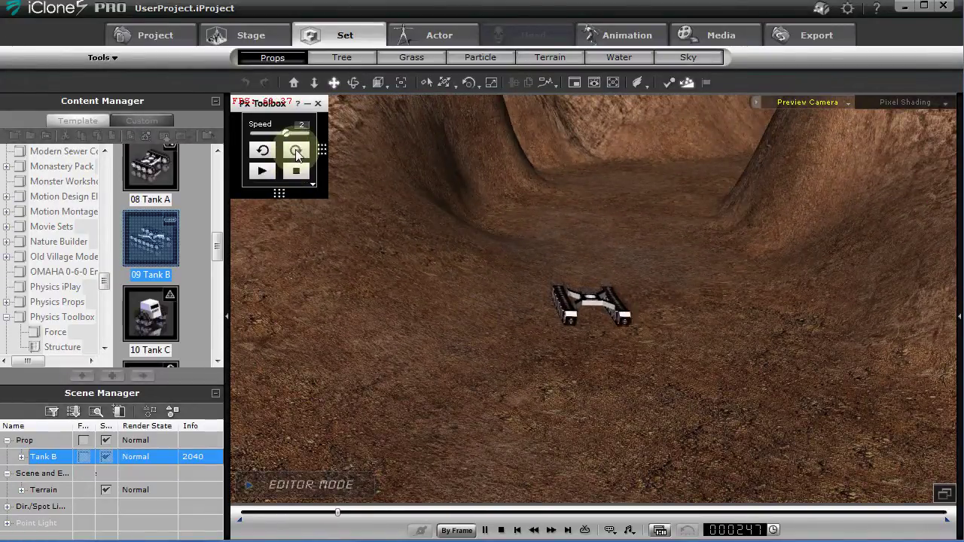
{"action": "left_click", "coordinate": [297, 151]}
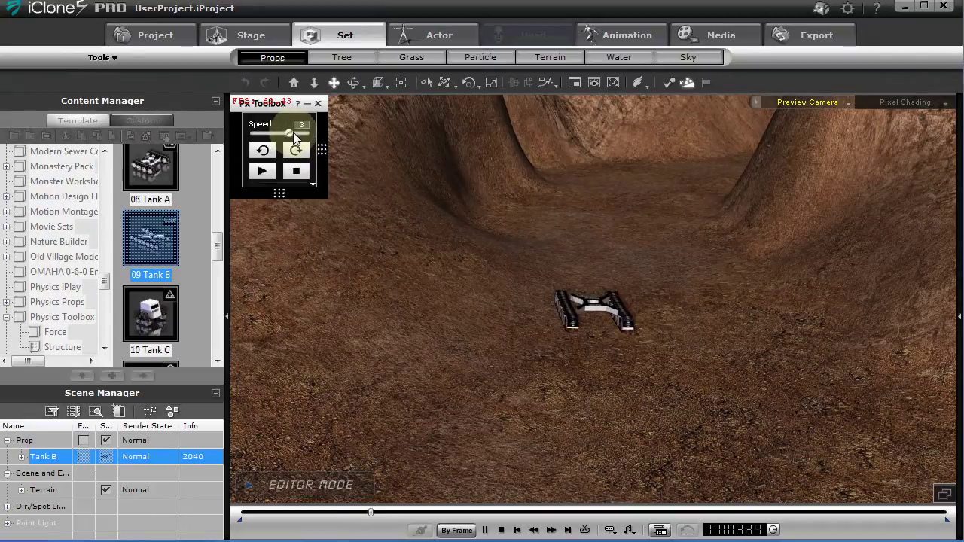
{"action": "left_click", "coordinate": [289, 131]}
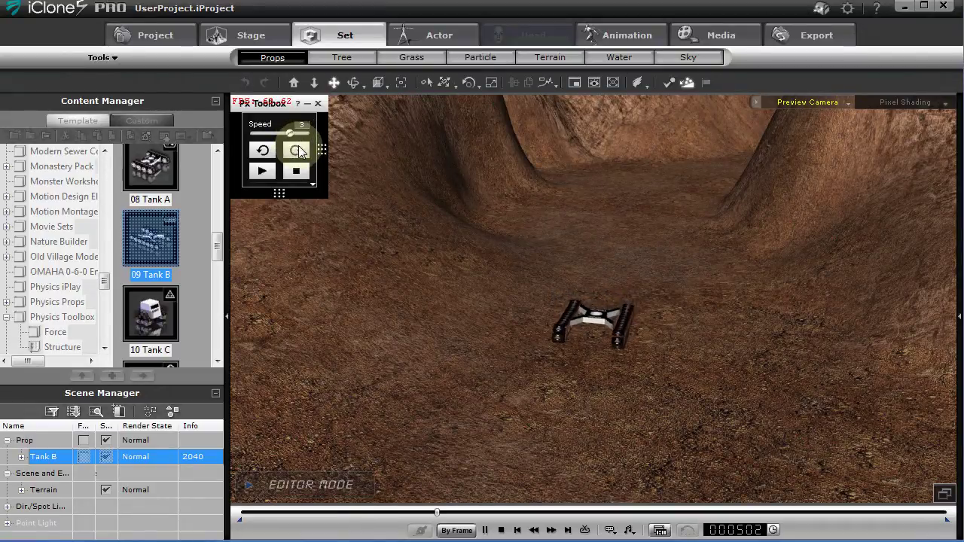
{"action": "left_click", "coordinate": [298, 152]}
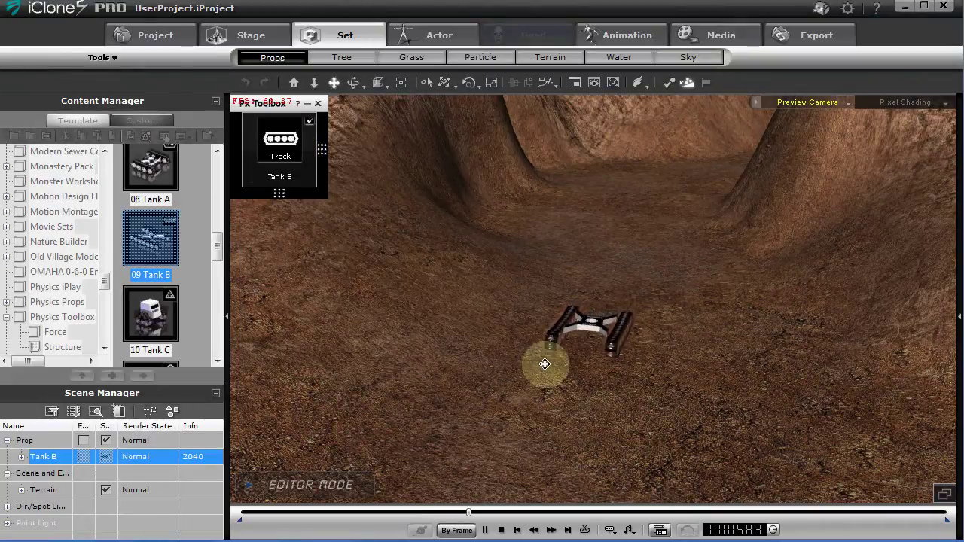
{"action": "right_click_drag", "start_coordinate": [574, 401], "coordinate": [622, 286]}
{"action": "left_click_drag", "start_coordinate": [623, 287], "coordinate": [660, 340]}
{"action": "right_click_drag", "start_coordinate": [622, 332], "coordinate": [550, 413]}
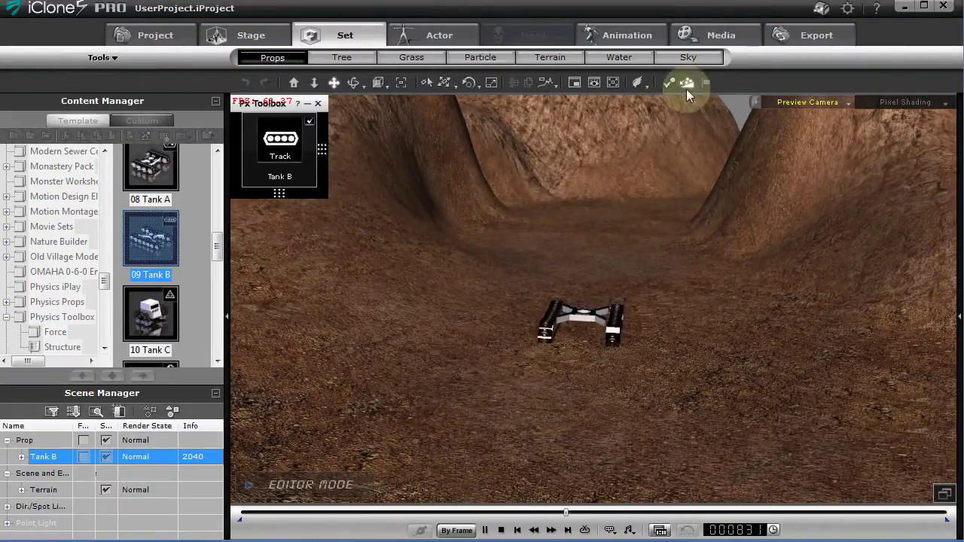
Step: Drive Tank B forward again across the canyon floor while following it up close
{"action": "mouse_move", "coordinate": [267, 172]}
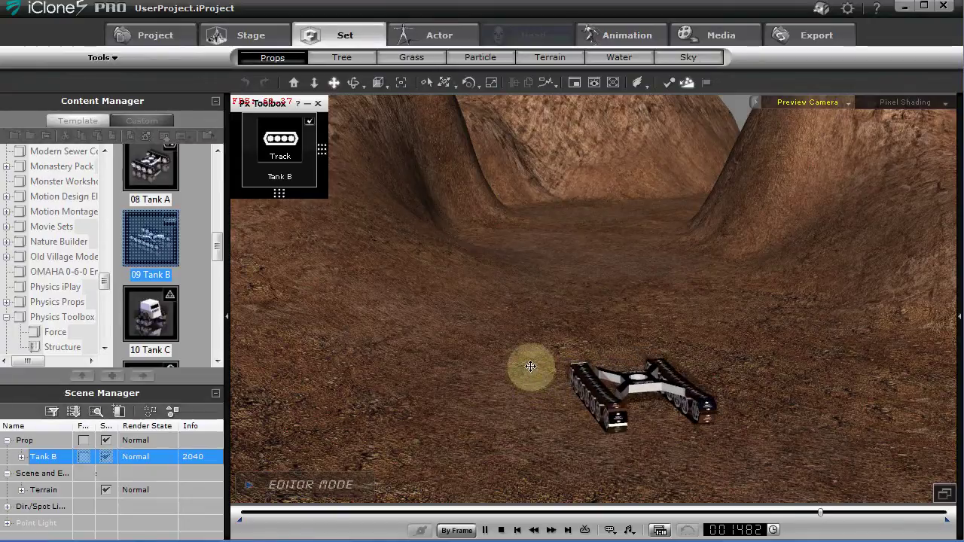
{"action": "left_click_drag", "start_coordinate": [530, 366], "coordinate": [504, 299]}
{"action": "right_click_drag", "start_coordinate": [504, 299], "coordinate": [374, 297]}
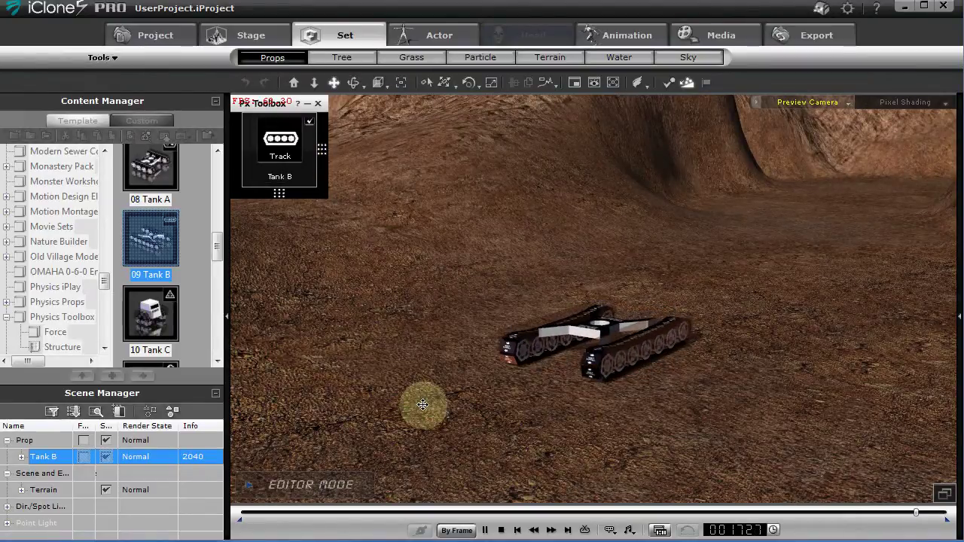
Step: Stop the simulation to return to the first frame, and play it again
{"action": "left_click", "coordinate": [485, 530]}
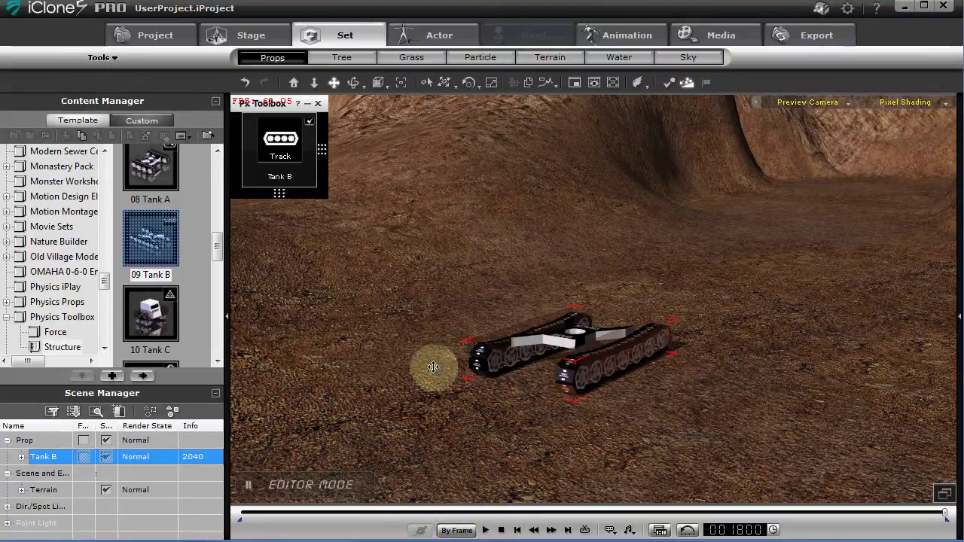
{"action": "left_click", "coordinate": [500, 530]}
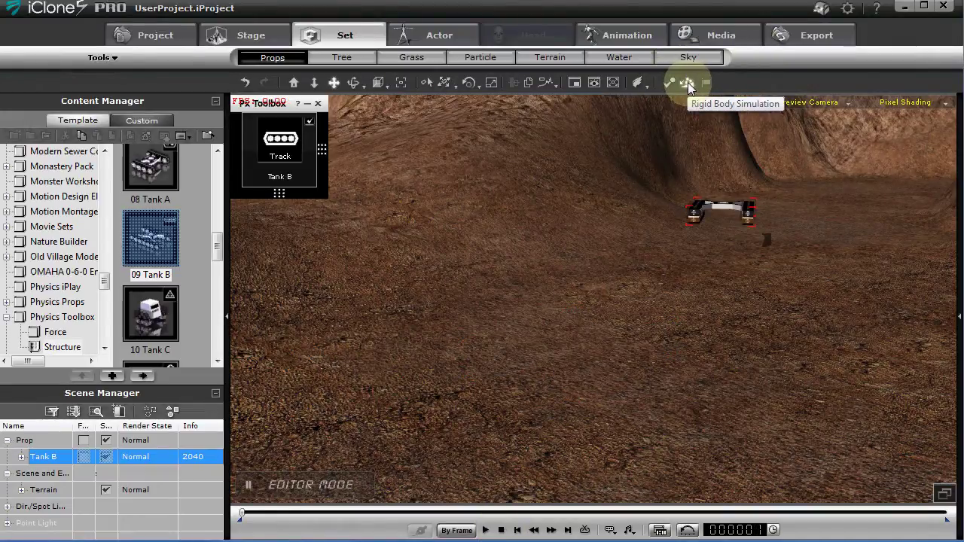
{"action": "left_click", "coordinate": [485, 530]}
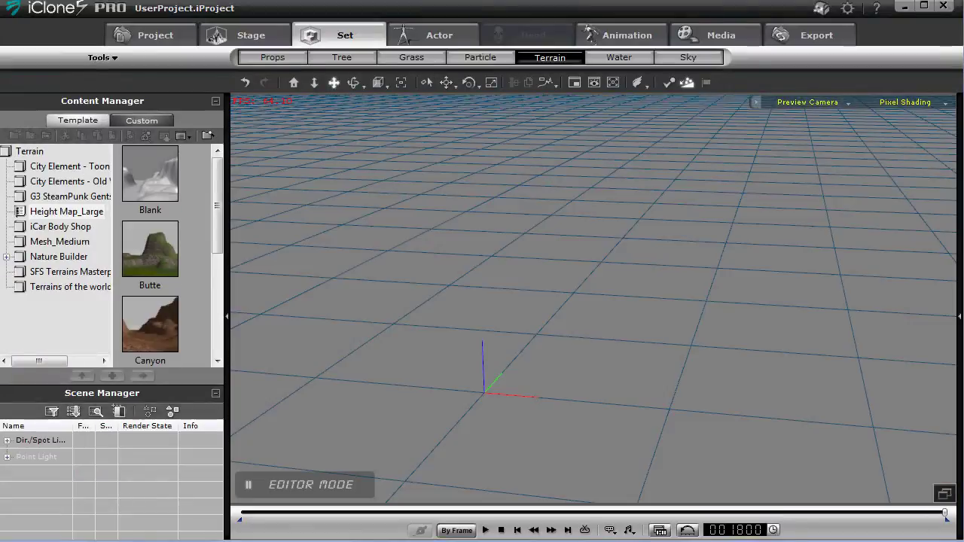
Step: Load the Field terrain from the Mesh_Medium templates into the empty scene and look over its hills
{"action": "left_click", "coordinate": [54, 243]}
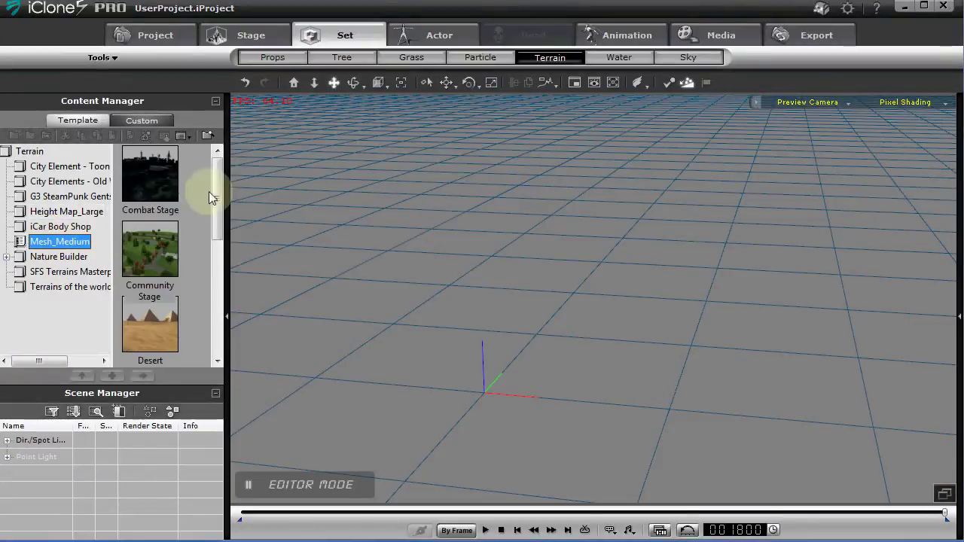
{"action": "left_click_drag", "start_coordinate": [221, 194], "coordinate": [217, 279]}
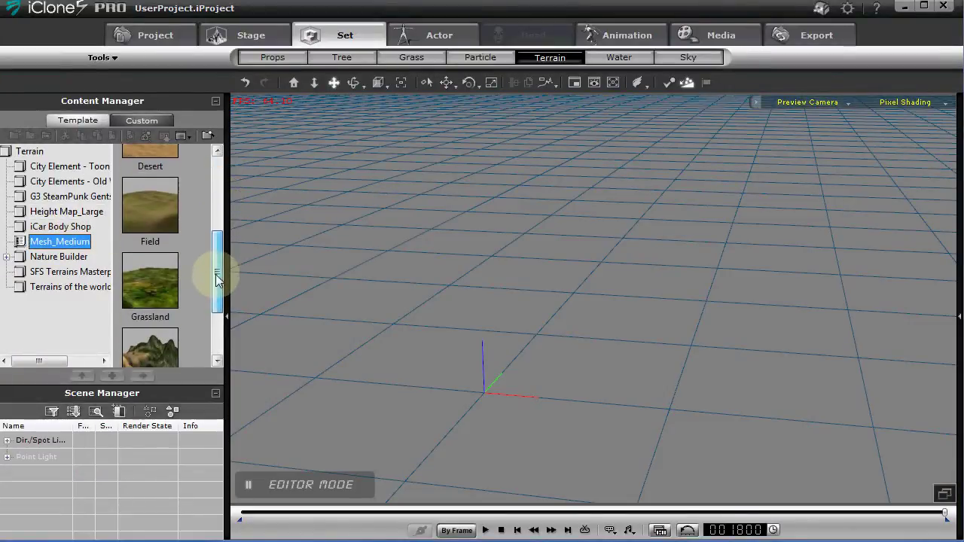
{"action": "double_click", "coordinate": [149, 211]}
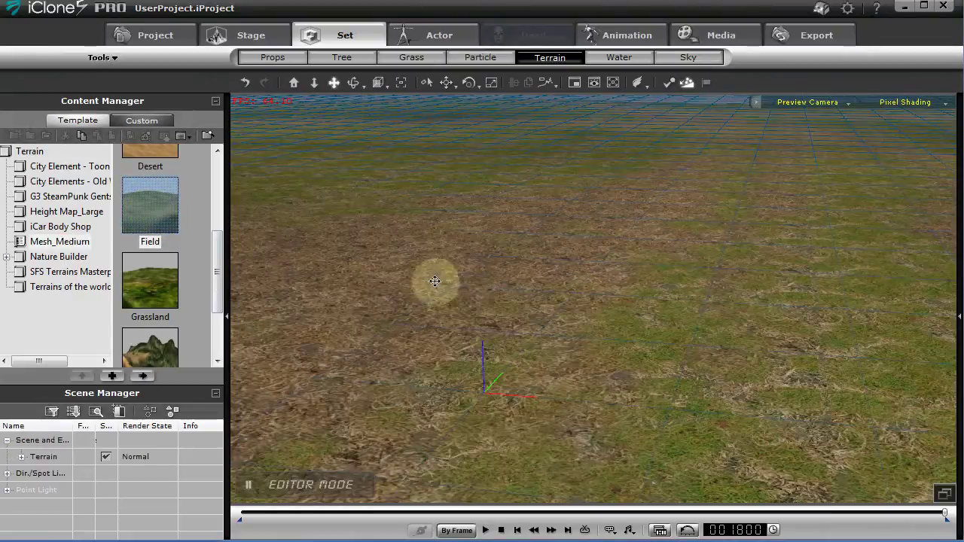
{"action": "right_click_drag", "start_coordinate": [507, 314], "coordinate": [503, 266]}
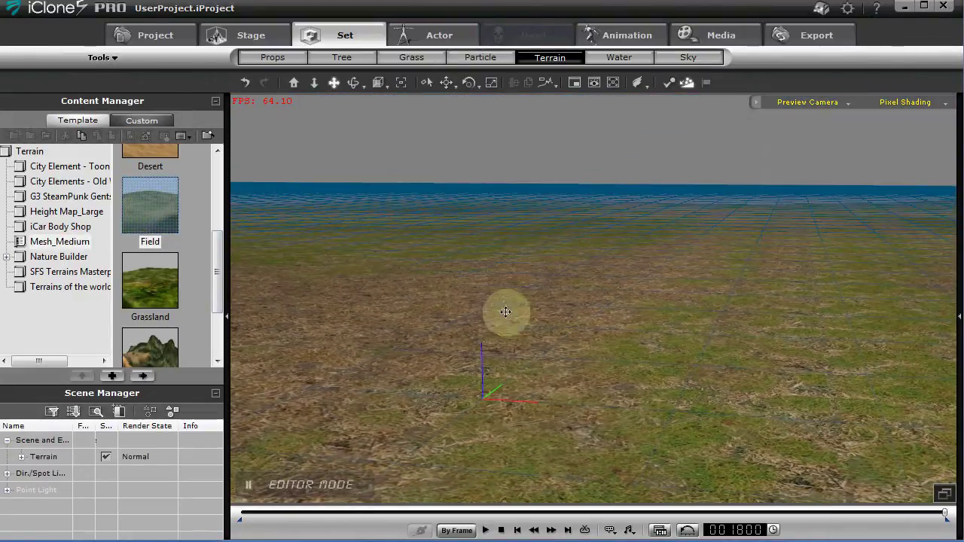
{"action": "scroll", "coordinate": [510, 314], "scroll_direction": "down", "scroll_amount": 2}
{"action": "right_click_drag", "start_coordinate": [510, 314], "coordinate": [852, 302]}
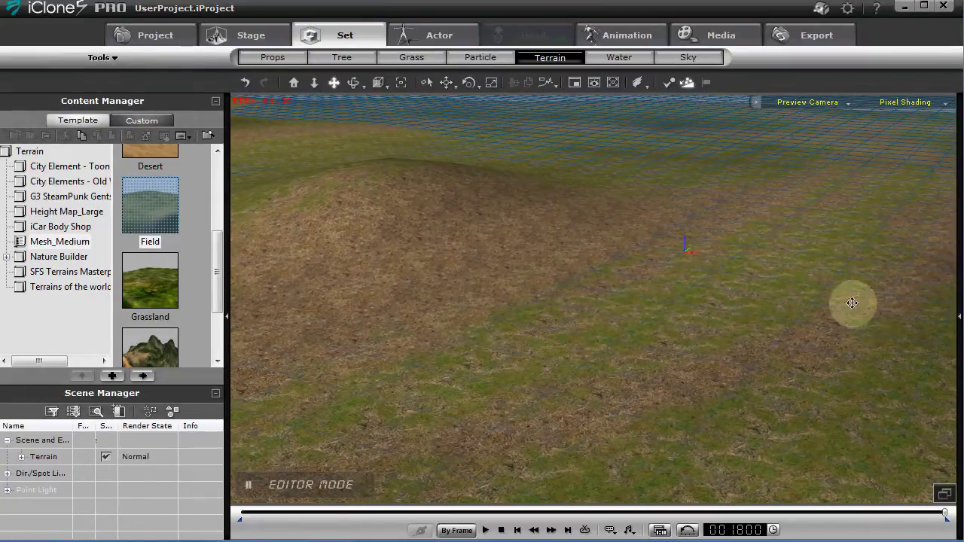
Step: Select the WheatField component under Terrain in the scene list and convert it to a prop
{"action": "left_click", "coordinate": [960, 321]}
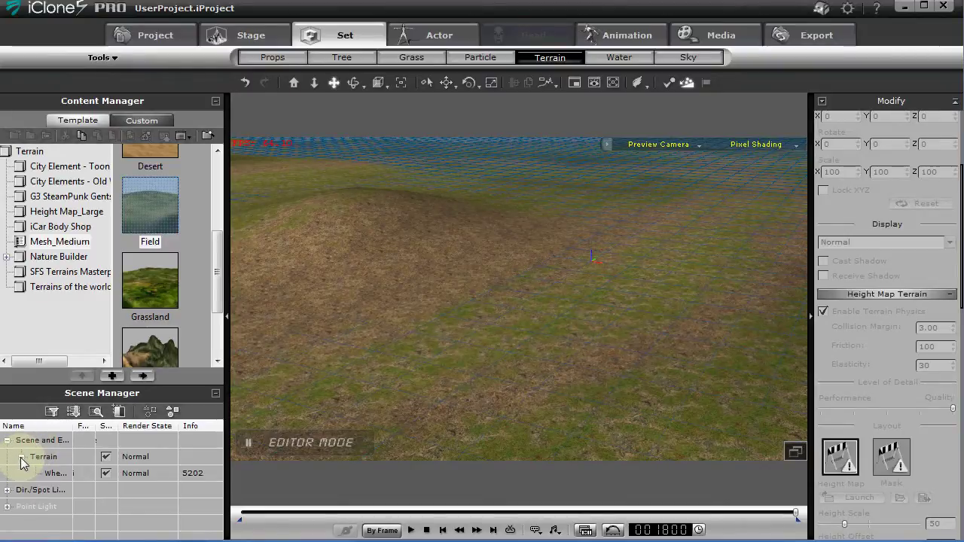
{"action": "left_click", "coordinate": [56, 475]}
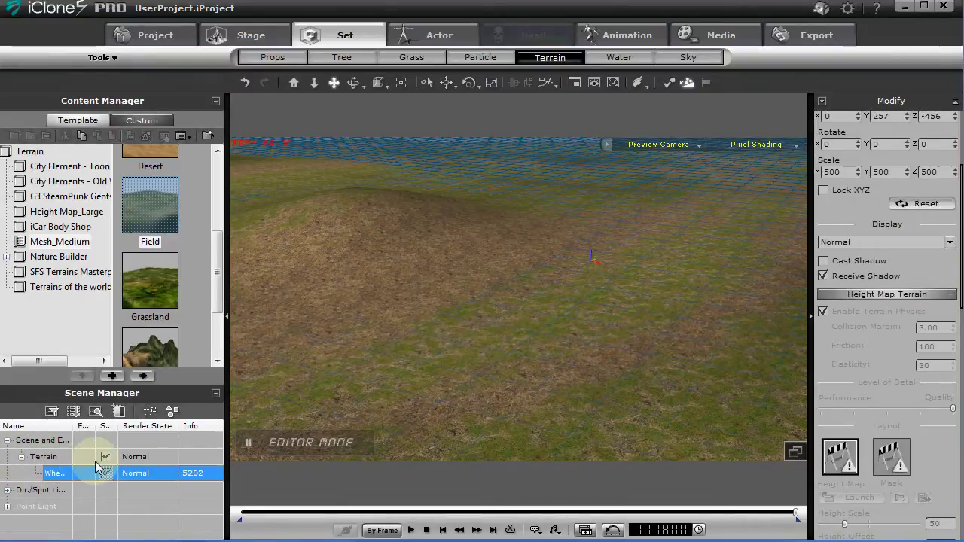
{"action": "left_click_drag", "start_coordinate": [75, 426], "coordinate": [124, 425]}
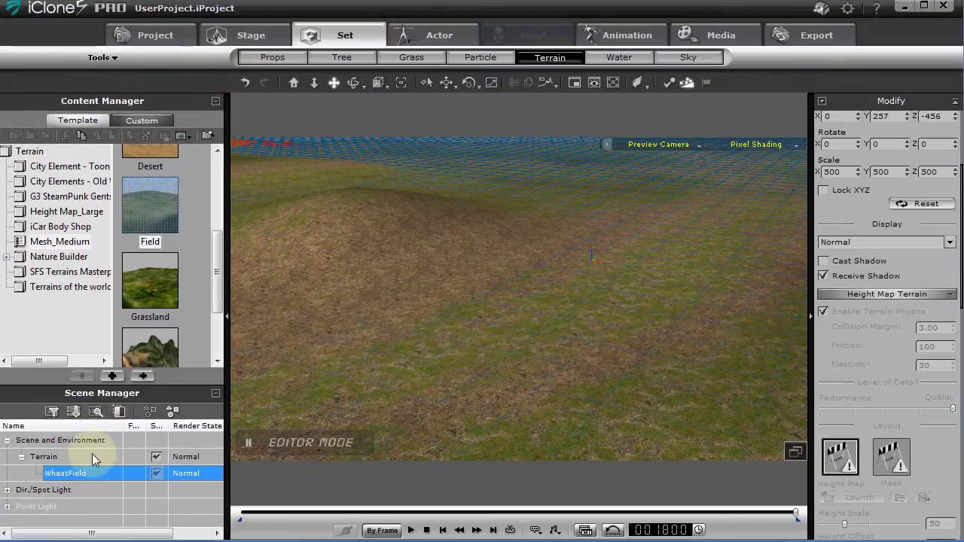
{"action": "scroll", "coordinate": [903, 316], "scroll_direction": "up", "scroll_amount": 5}
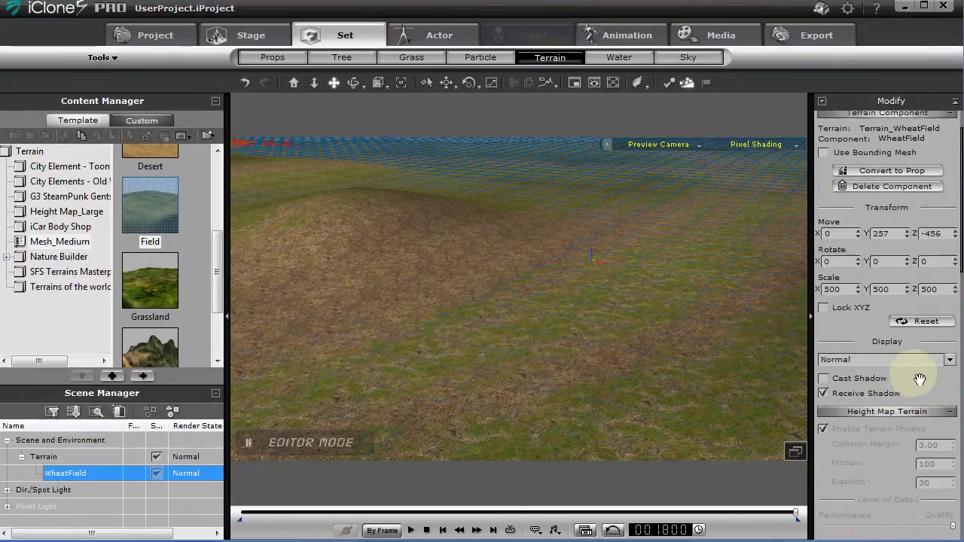
{"action": "left_click", "coordinate": [883, 226]}
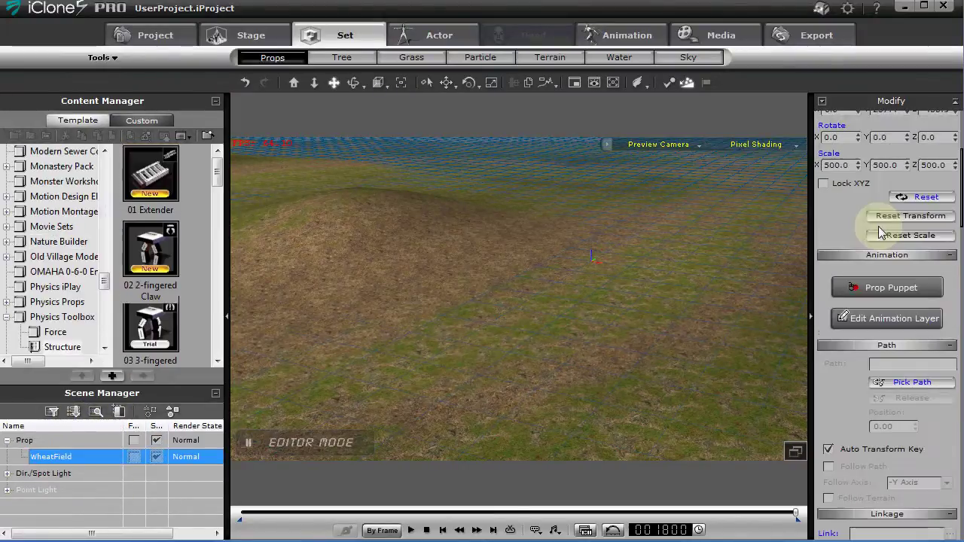
Step: Activate rigid body physics on the WheatField prop, with a Kinematic state and a Self Mesh bound type
{"action": "left_click", "coordinate": [668, 82]}
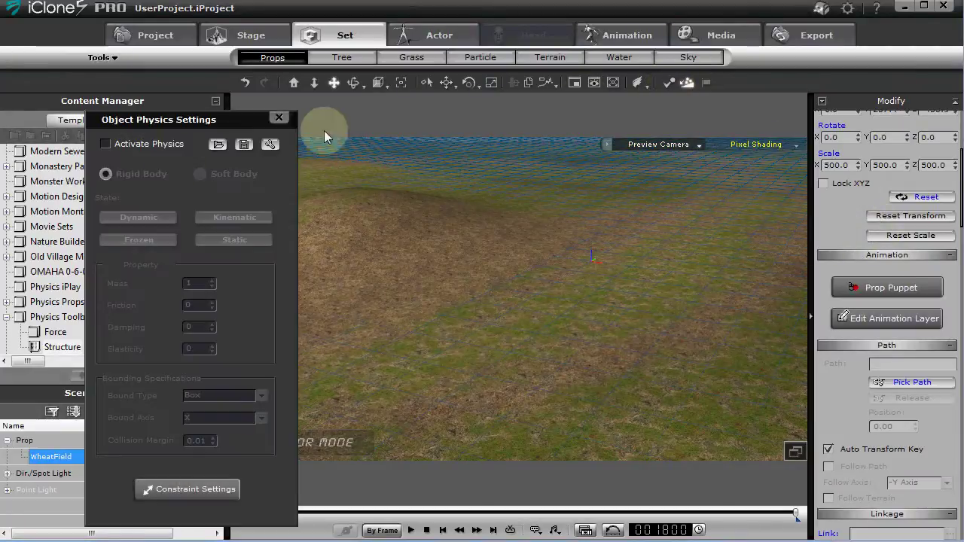
{"action": "left_click", "coordinate": [106, 145]}
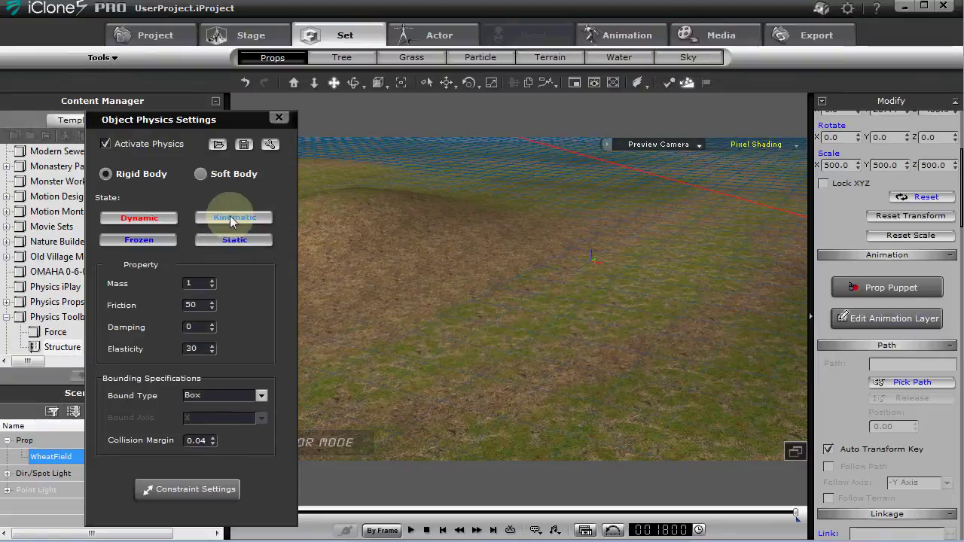
{"action": "left_click", "coordinate": [262, 396]}
{"action": "left_click", "coordinate": [208, 467]}
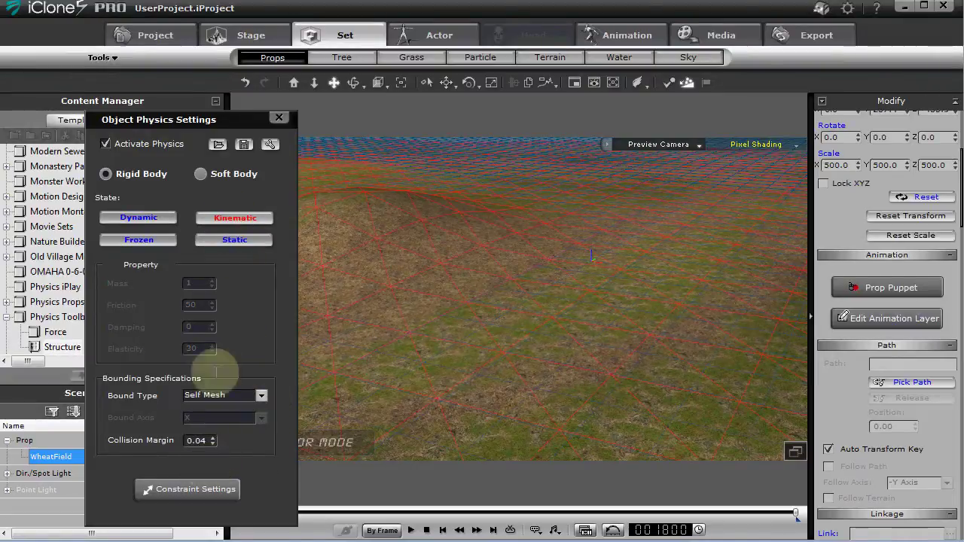
{"action": "left_click", "coordinate": [279, 119]}
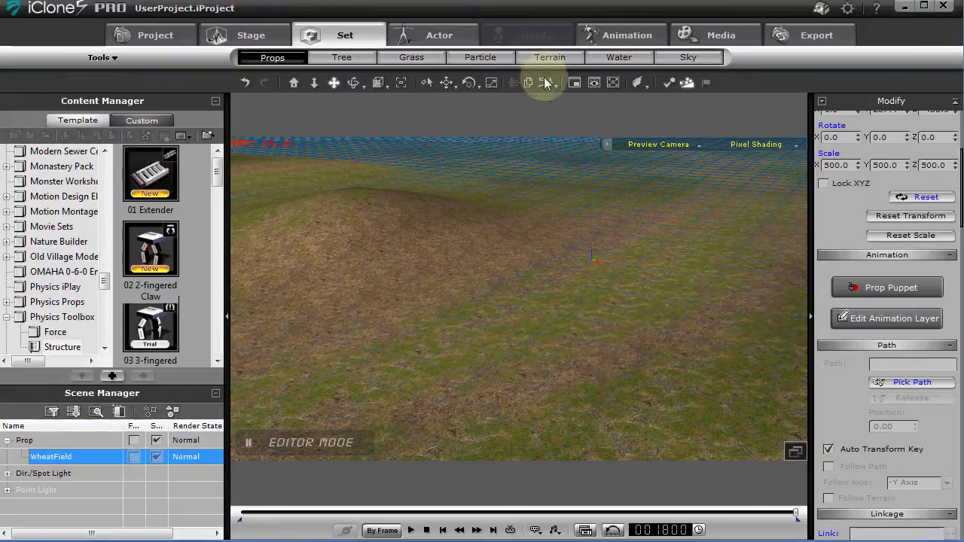
Step: Hide the grid covering the field
{"action": "right_click_drag", "start_coordinate": [475, 344], "coordinate": [461, 273]}
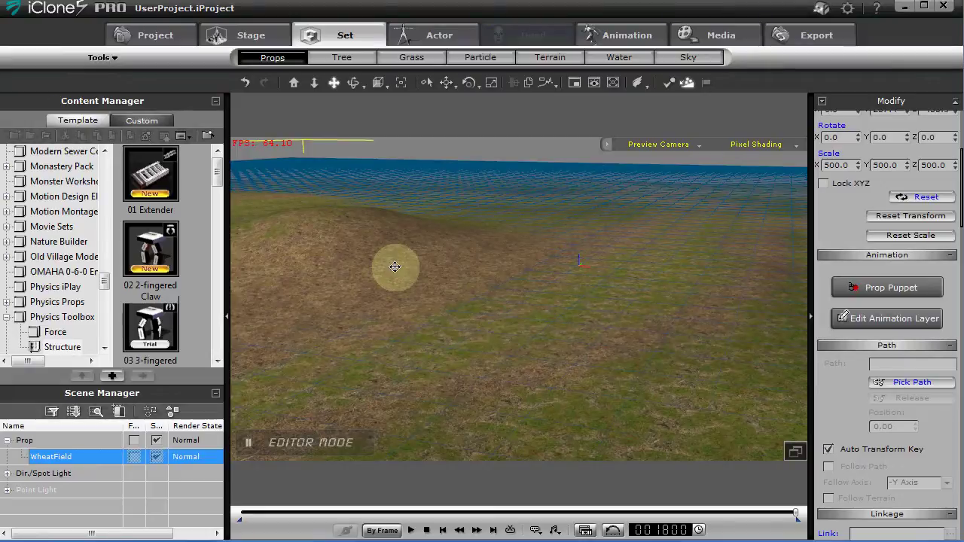
{"action": "key", "text": "ctrl+g"}
{"action": "right_click_drag", "start_coordinate": [381, 292], "coordinate": [415, 299]}
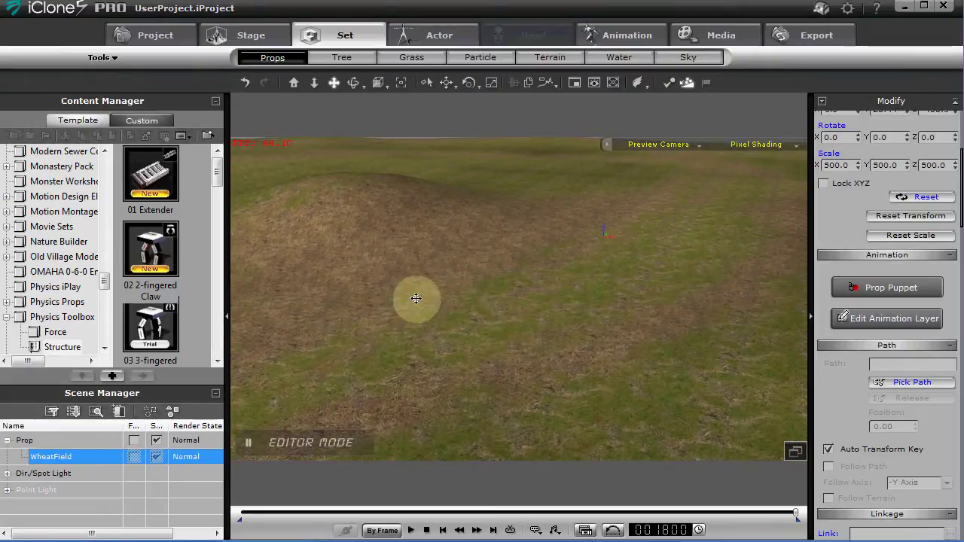
Step: Add the WheatField prop back to the terrain and select it as a terrain component
{"action": "right_click", "coordinate": [468, 305]}
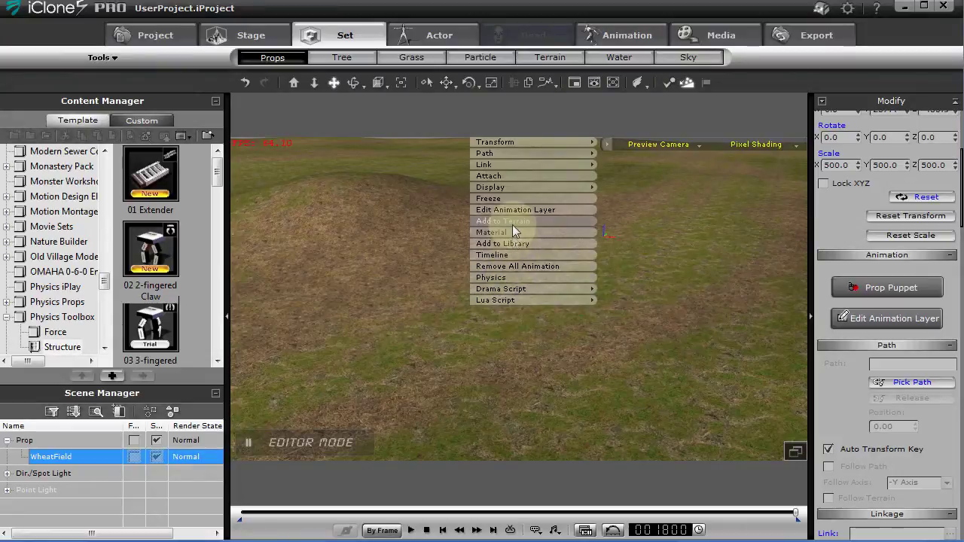
{"action": "left_click", "coordinate": [543, 221]}
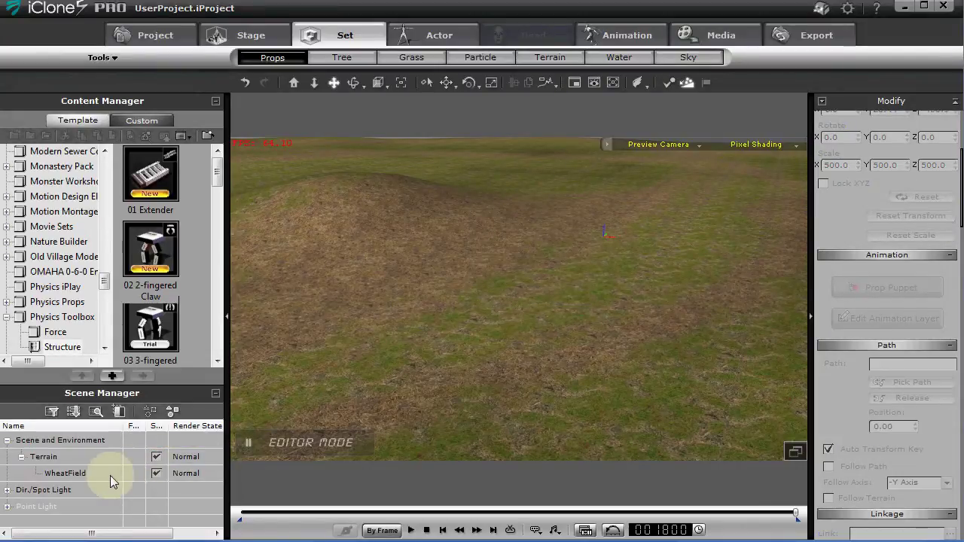
{"action": "left_click", "coordinate": [75, 473]}
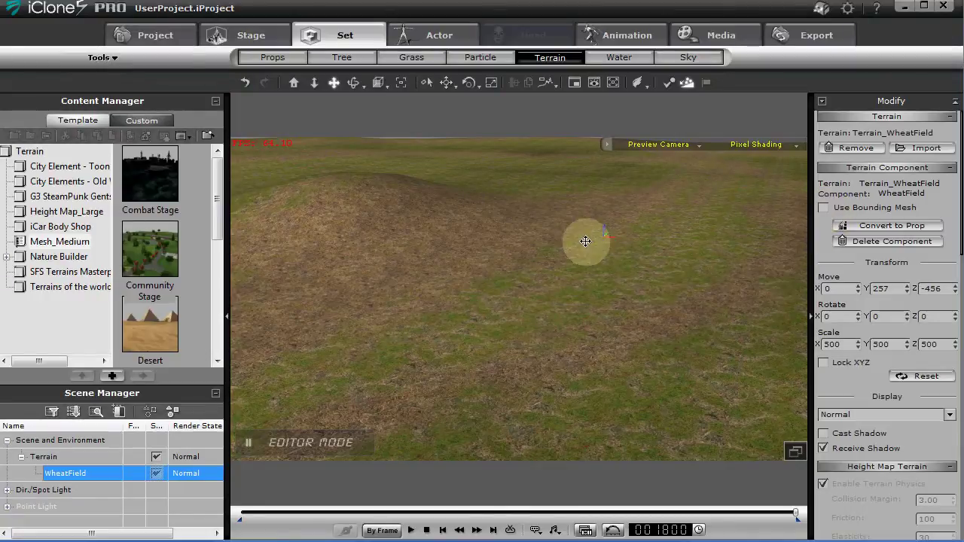
{"action": "left_click_drag", "start_coordinate": [575, 309], "coordinate": [595, 309]}
Step: Place 09 Tank B from the Physics Toolbox Structure props on the field in front of the hill
{"action": "left_click", "coordinate": [284, 61]}
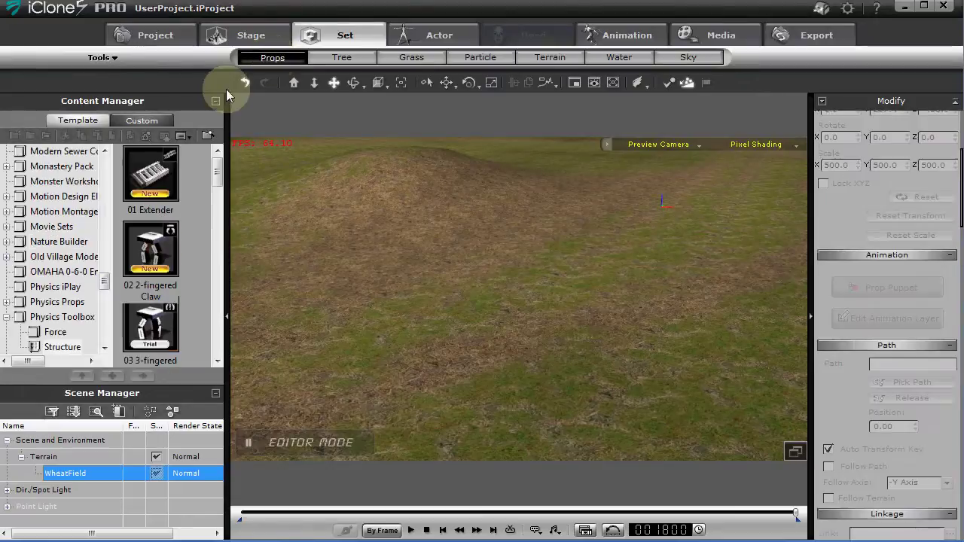
{"action": "left_click_drag", "start_coordinate": [216, 170], "coordinate": [216, 252]}
{"action": "left_click_drag", "start_coordinate": [153, 232], "coordinate": [512, 274]}
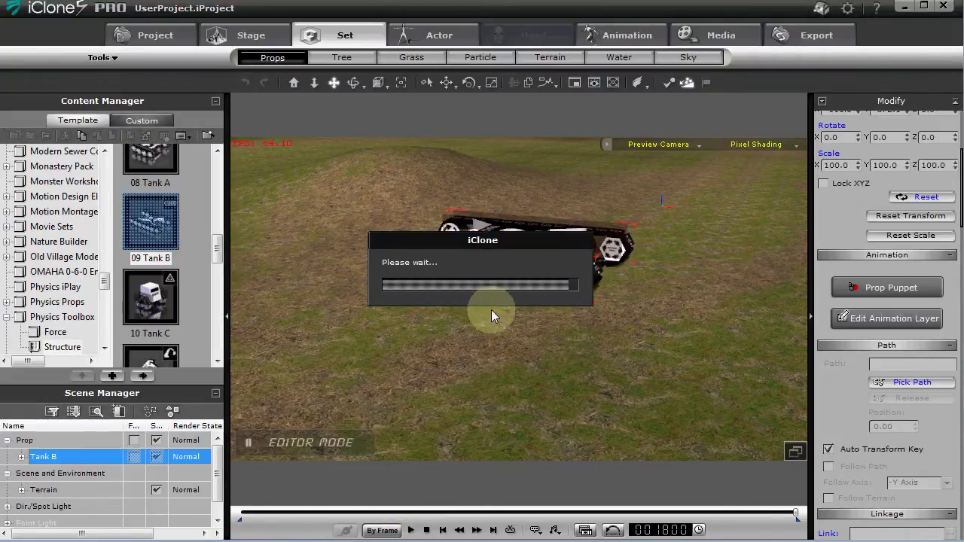
{"action": "right_click_drag", "start_coordinate": [519, 316], "coordinate": [633, 333]}
{"action": "right_click_drag", "start_coordinate": [532, 334], "coordinate": [577, 378]}
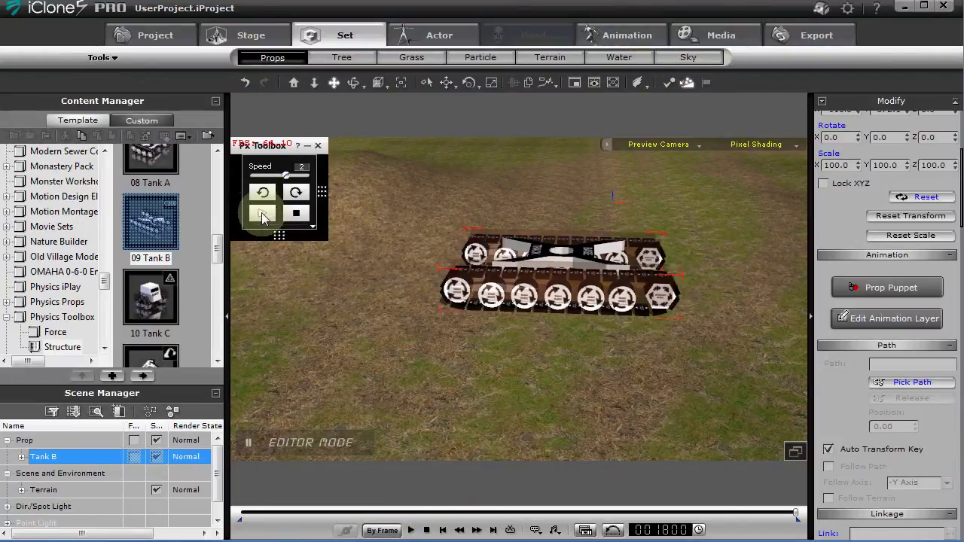
Step: Drive Tank B forward across the mesh field, adjust its track speed during the simulation, and follow it over the ground
{"action": "left_click", "coordinate": [263, 216]}
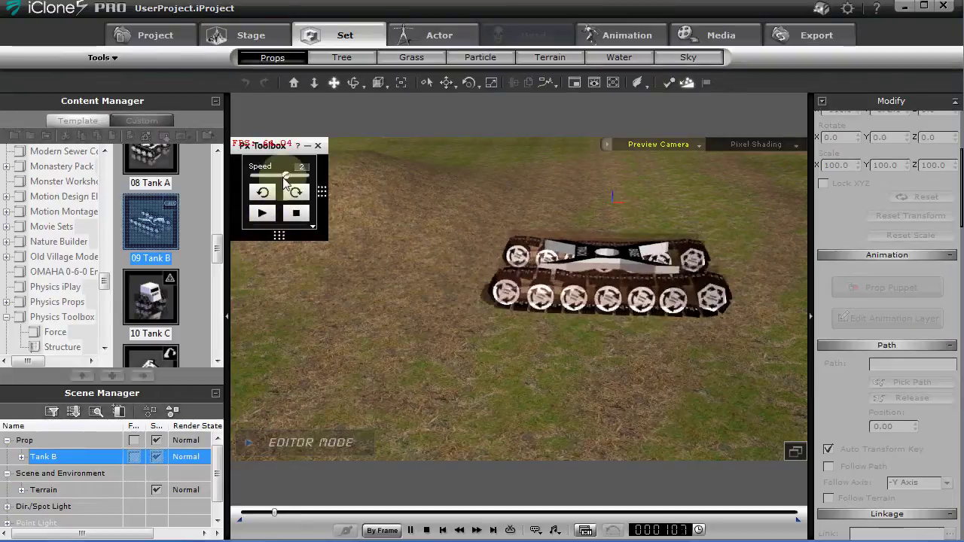
{"action": "left_click_drag", "start_coordinate": [284, 179], "coordinate": [274, 176]}
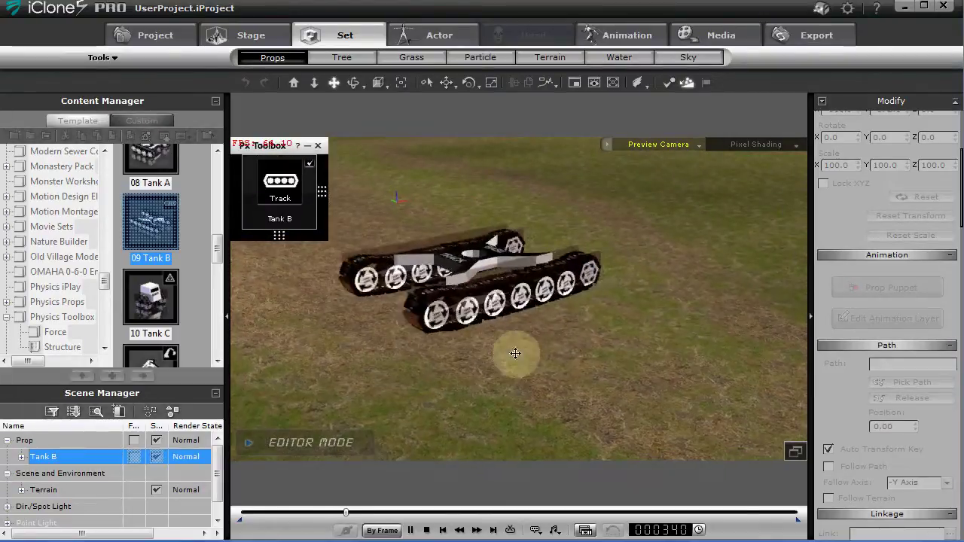
{"action": "right_click_drag", "start_coordinate": [515, 353], "coordinate": [570, 352]}
{"action": "key", "text": "super"}
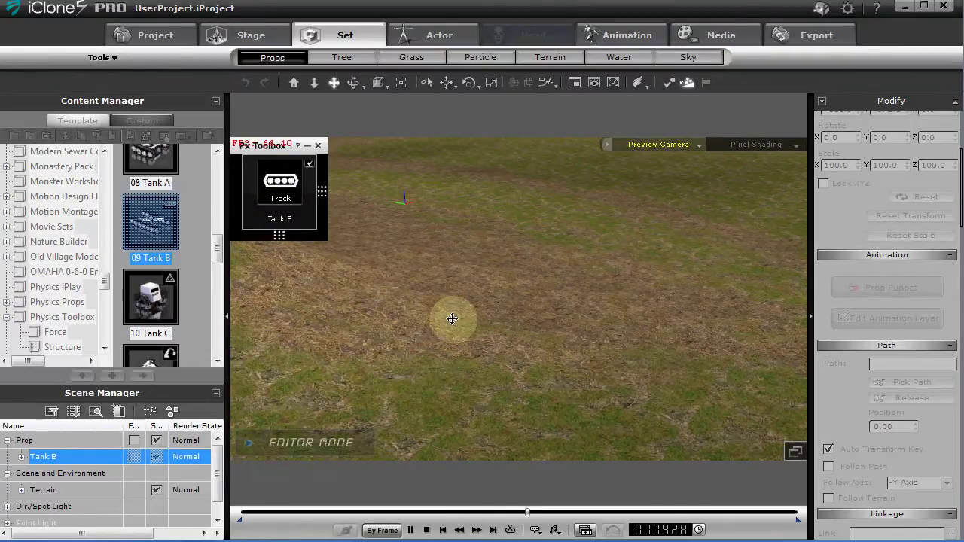
{"action": "left_click_drag", "start_coordinate": [452, 318], "coordinate": [619, 287]}
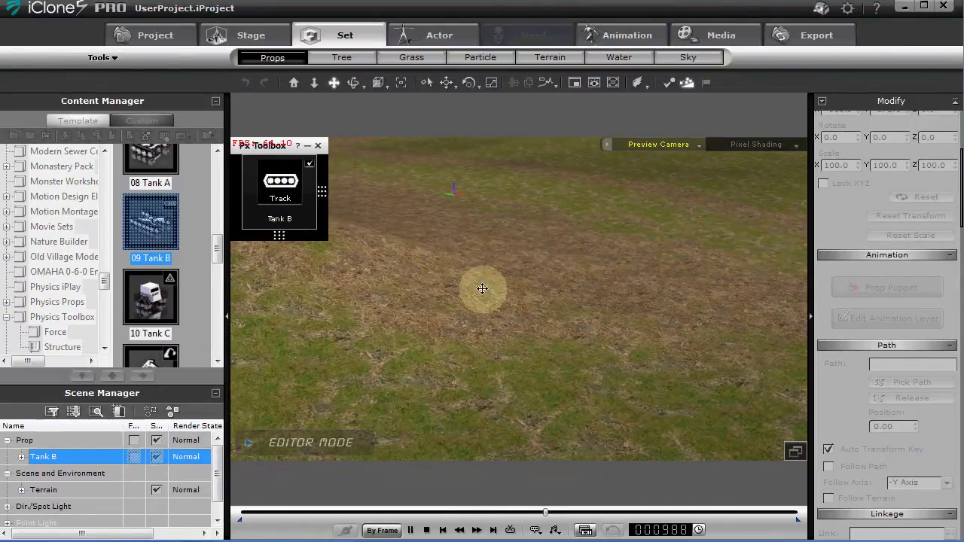
{"action": "left_click_drag", "start_coordinate": [482, 290], "coordinate": [683, 172]}
{"action": "left_click_drag", "start_coordinate": [550, 263], "coordinate": [613, 246]}
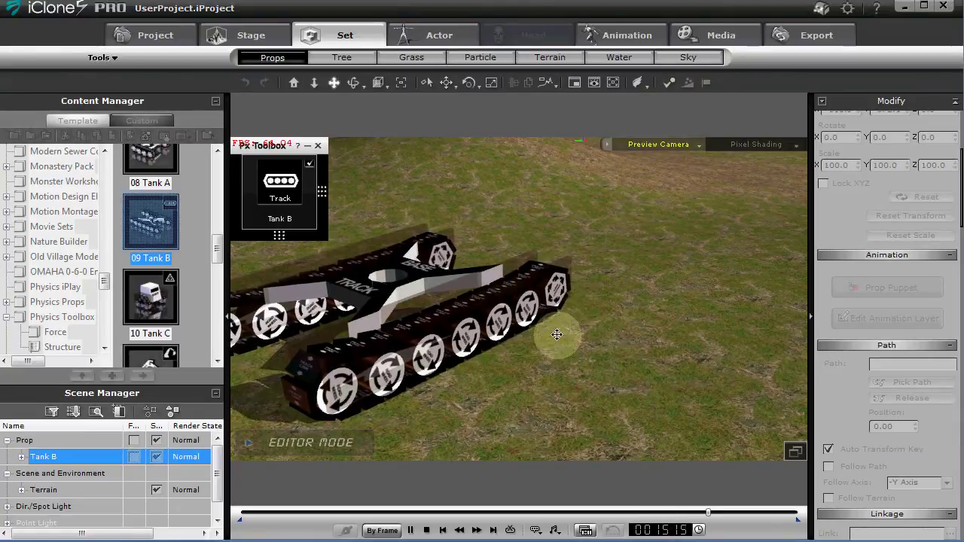
Step: Stop the simulation to return to the first frame, and play the Tank B drive again
{"action": "left_click", "coordinate": [425, 530]}
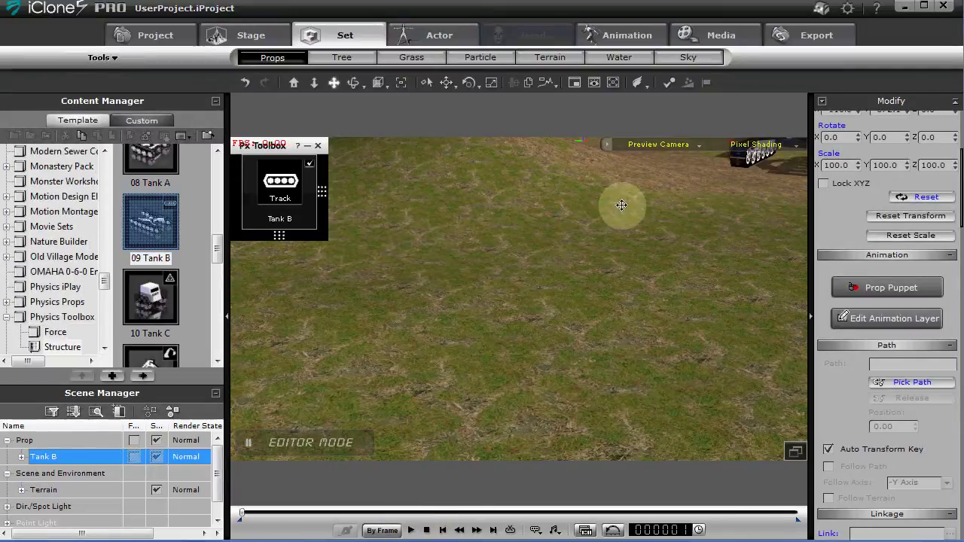
{"action": "key", "text": "space"}
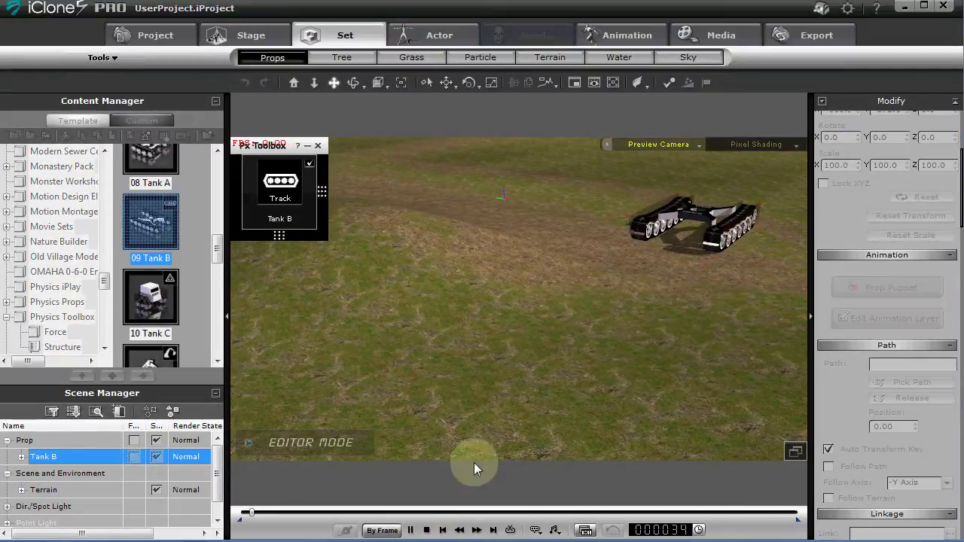